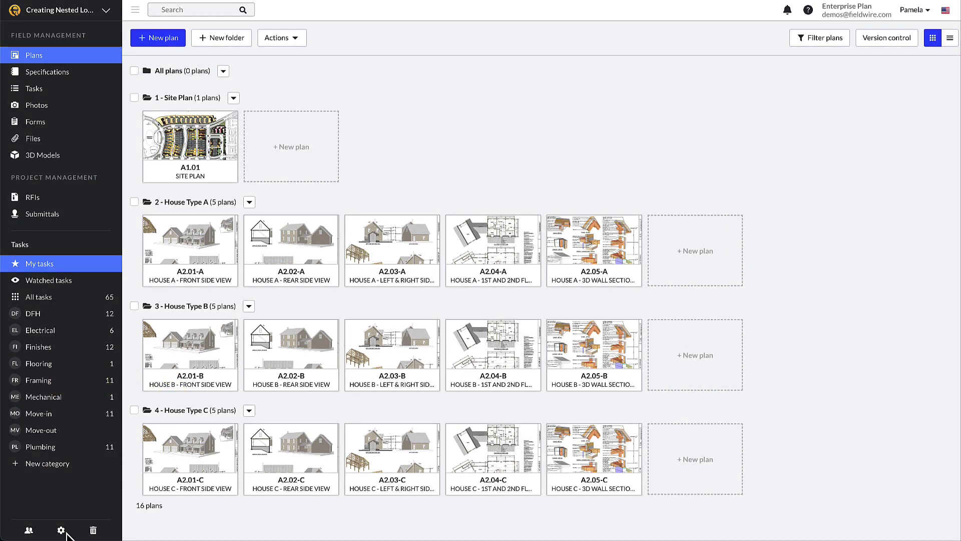
- From the settings gear, open Manage locations under Tasks to show the empty location list
{"action": "left_click", "coordinate": [62, 531]}
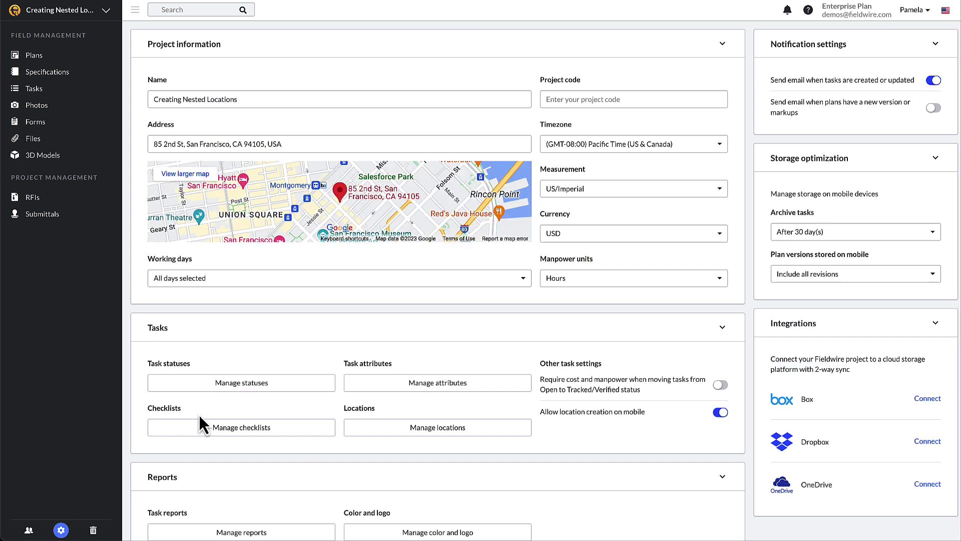
{"action": "left_click", "coordinate": [478, 435]}
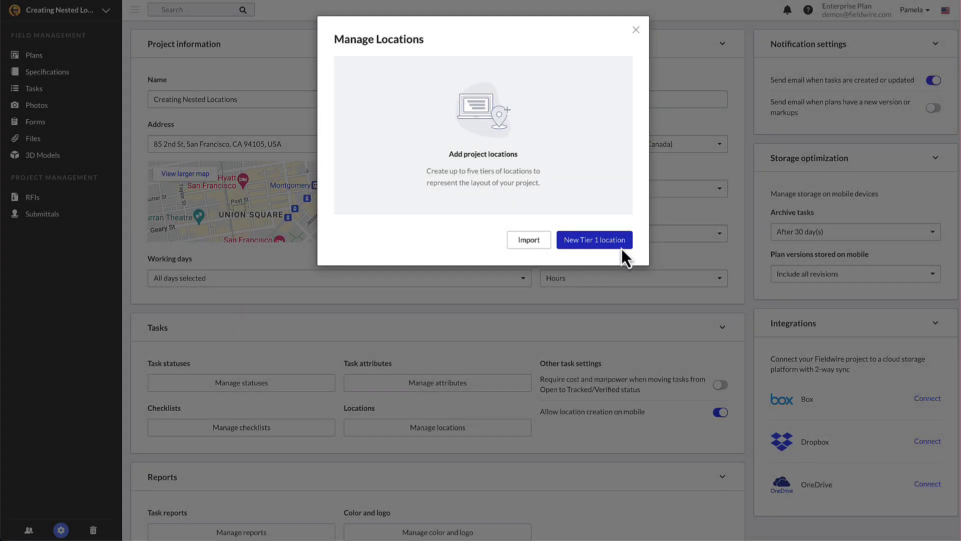
- Create a new Tier 1 location named 'East Area'
{"action": "left_click", "coordinate": [621, 247]}
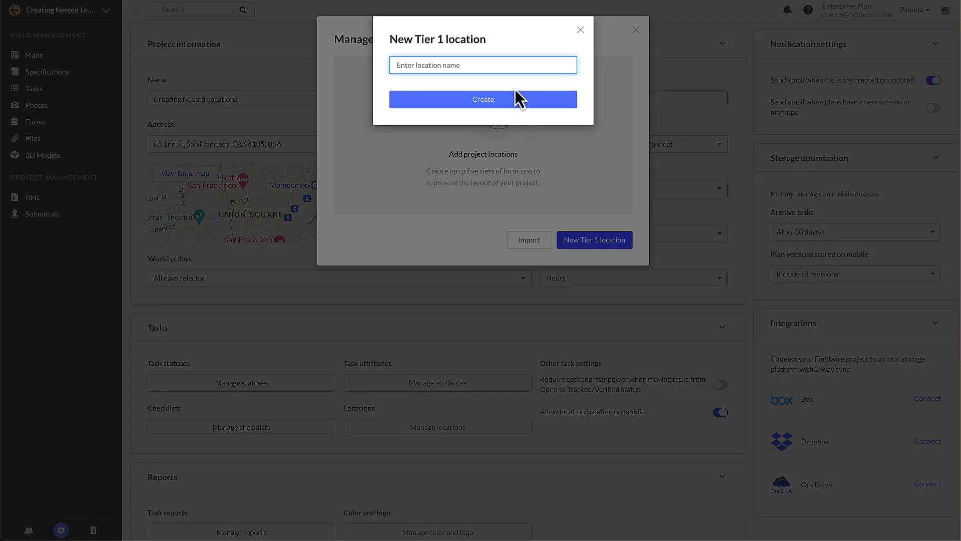
{"action": "type", "text": "East Area"}
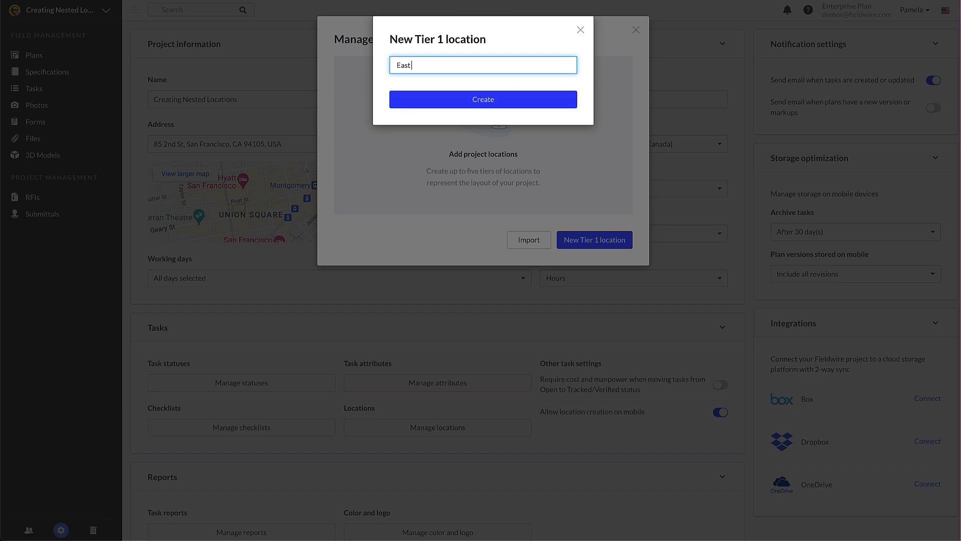
{"action": "left_click", "coordinate": [562, 107]}
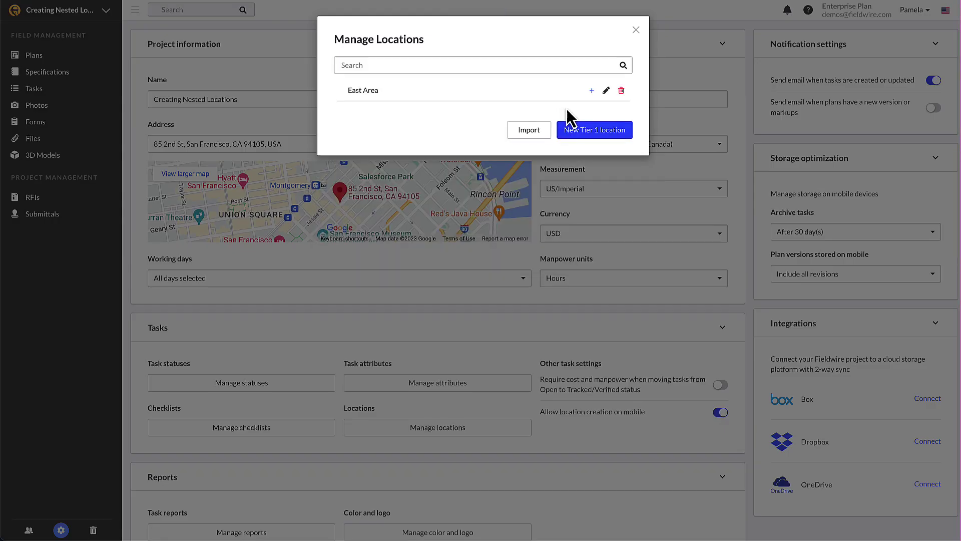
- Add 'Building 1' as a sub-location under East Area
{"action": "left_click", "coordinate": [591, 95]}
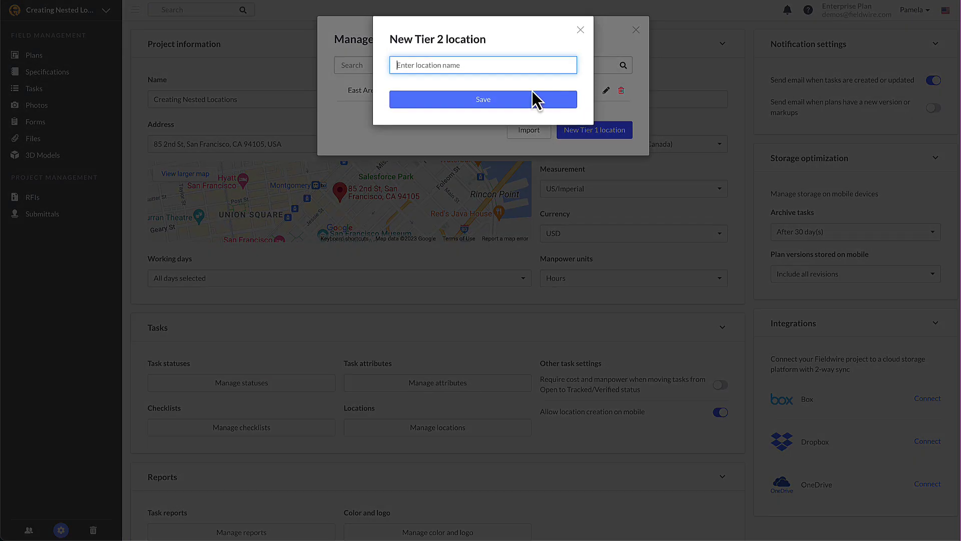
{"action": "type", "text": "Bi"}
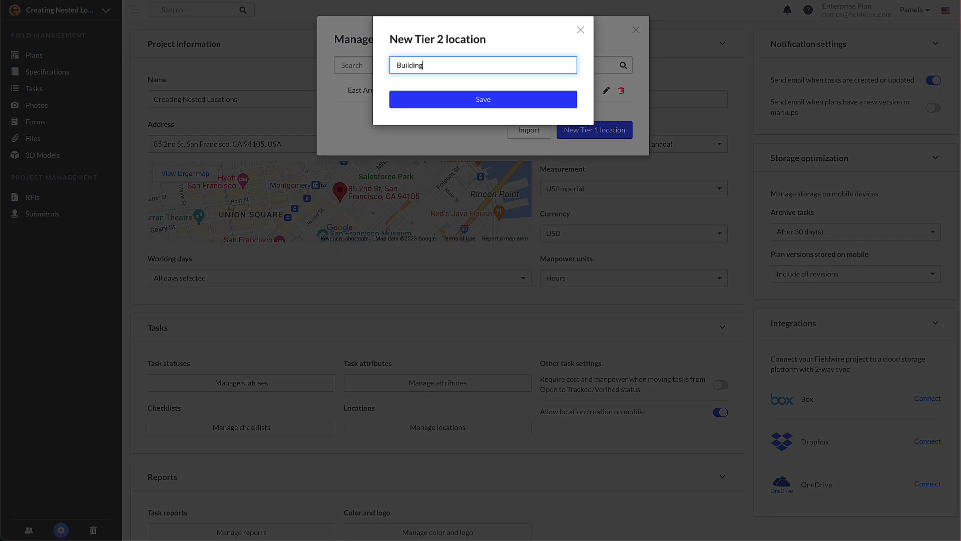
{"action": "left_click", "coordinate": [523, 103]}
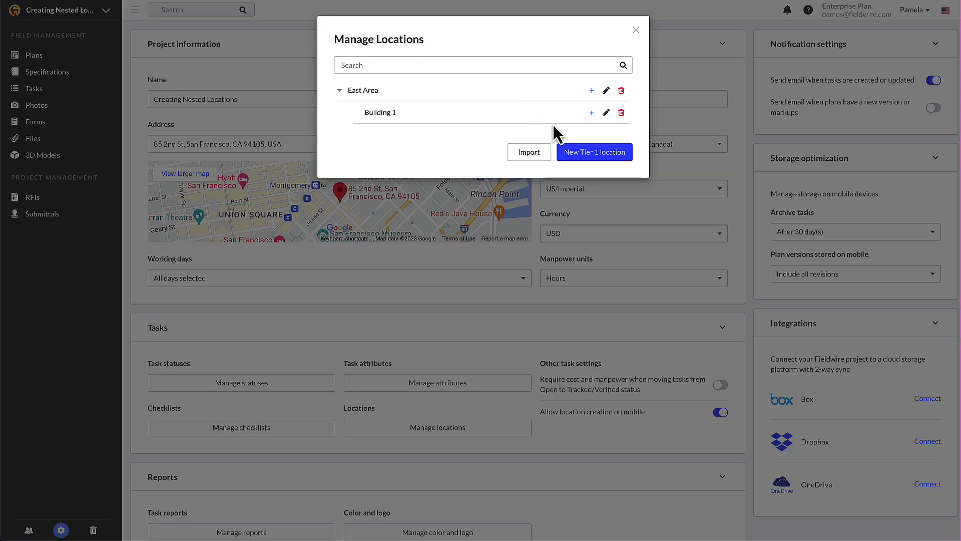
- Add 'Floor 1' as a sub-location under Building 1
{"action": "left_click", "coordinate": [592, 113]}
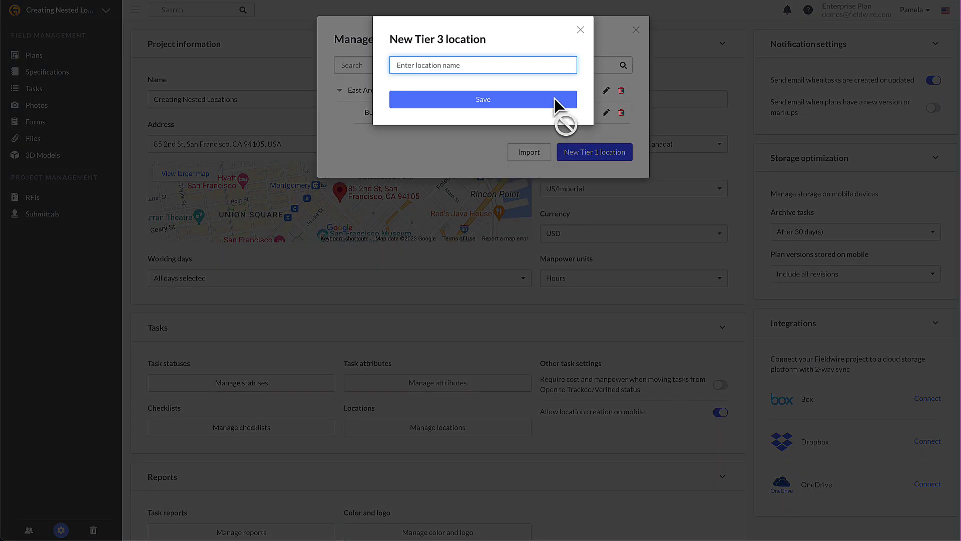
{"action": "type", "text": "Floor 1"}
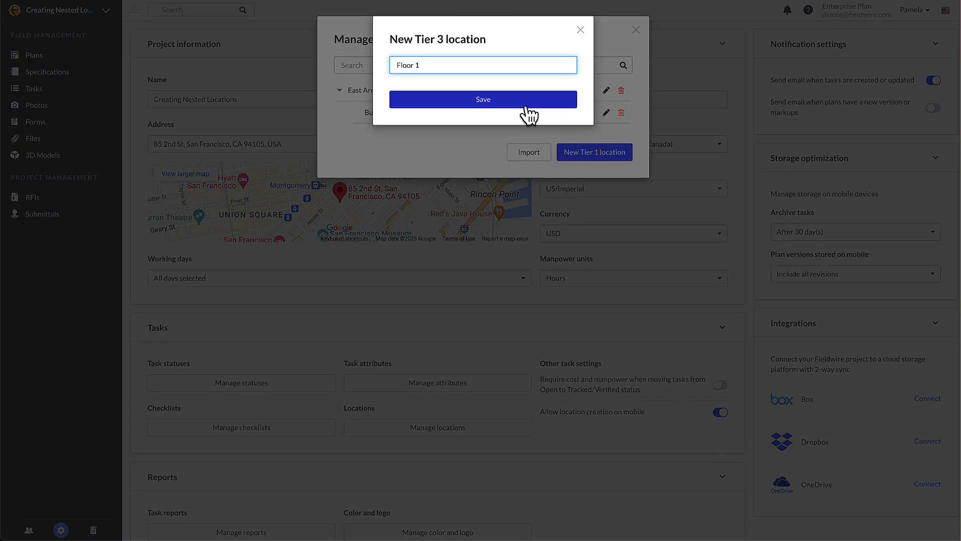
{"action": "left_click", "coordinate": [526, 105]}
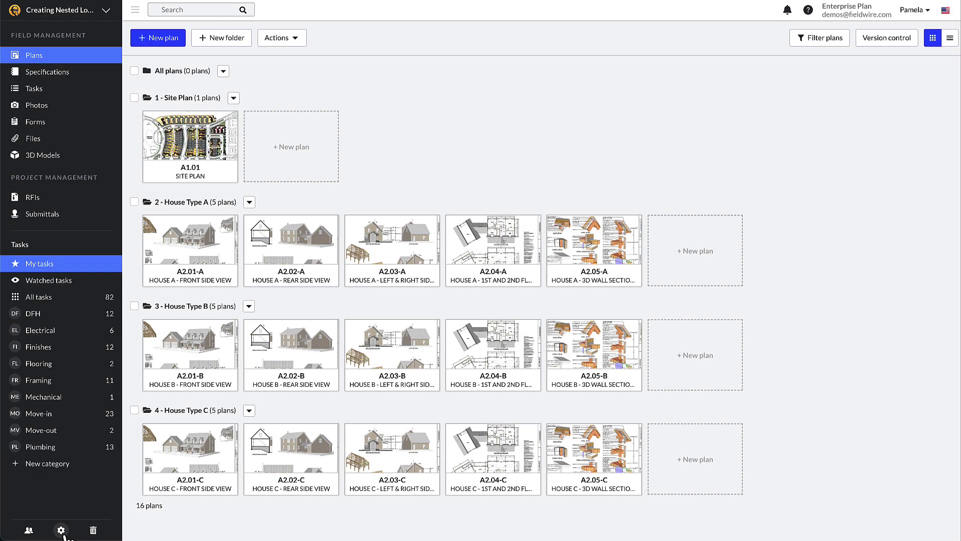
- Reopen Manage locations from settings and choose Import to get the CSV instructions workbook
{"action": "left_click", "coordinate": [60, 530]}
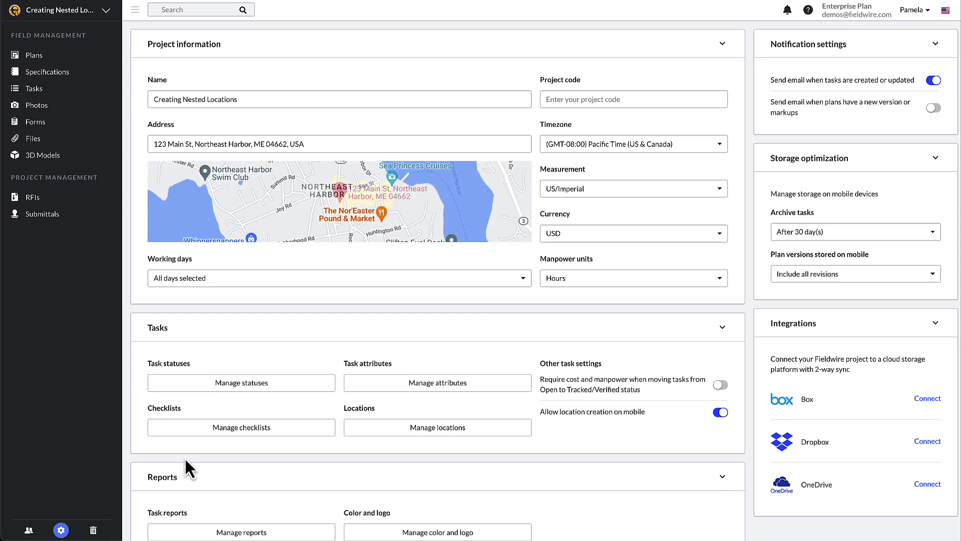
{"action": "left_click", "coordinate": [374, 433]}
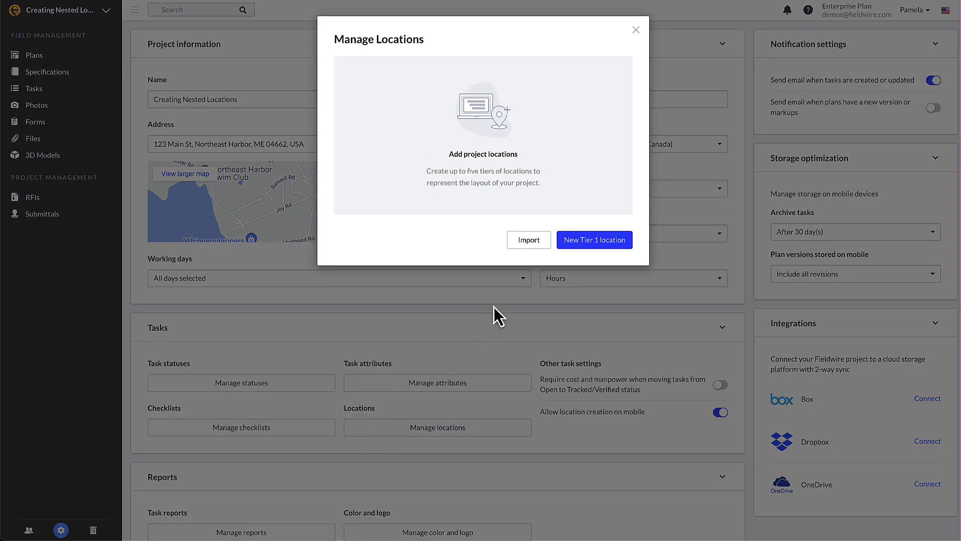
{"action": "left_click", "coordinate": [538, 243]}
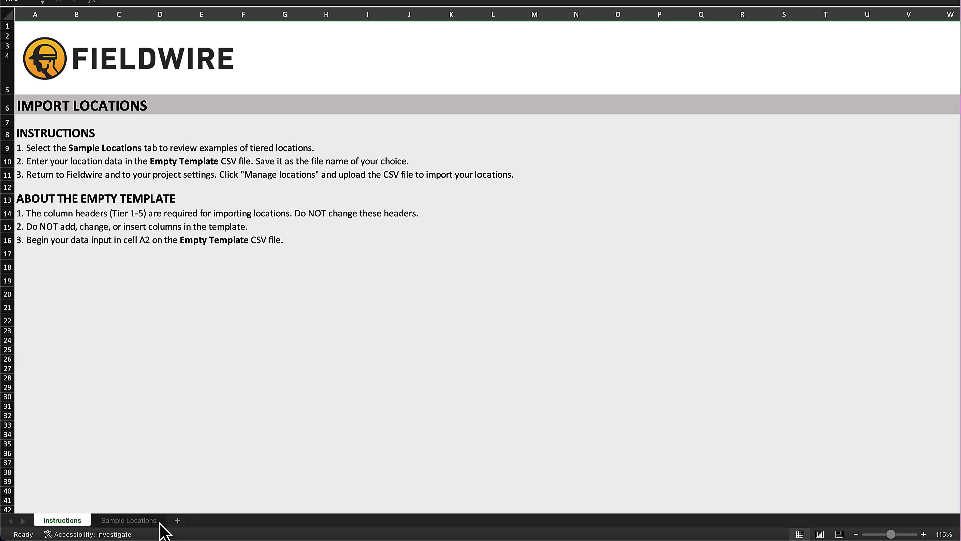
- On the Sample Locations sheet, select the Tier 1–5 headers and the East Area row 11
{"action": "left_click", "coordinate": [147, 520]}
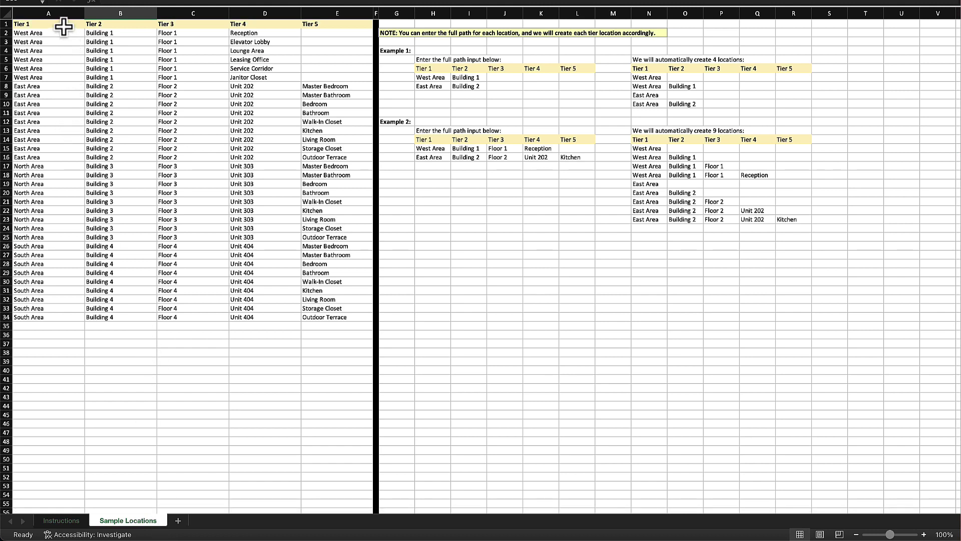
{"action": "left_click", "coordinate": [64, 27]}
{"action": "key", "text": "shift+Right"}
{"action": "key", "text": "shift+Right"}
{"action": "key", "text": "shift+Right"}
{"action": "key", "text": "shift+Right"}
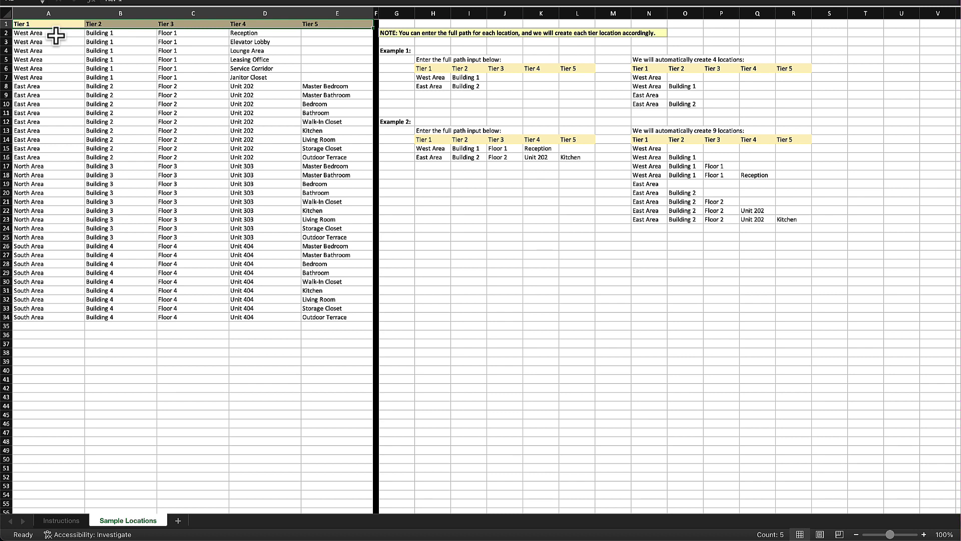
{"action": "left_click", "coordinate": [55, 35]}
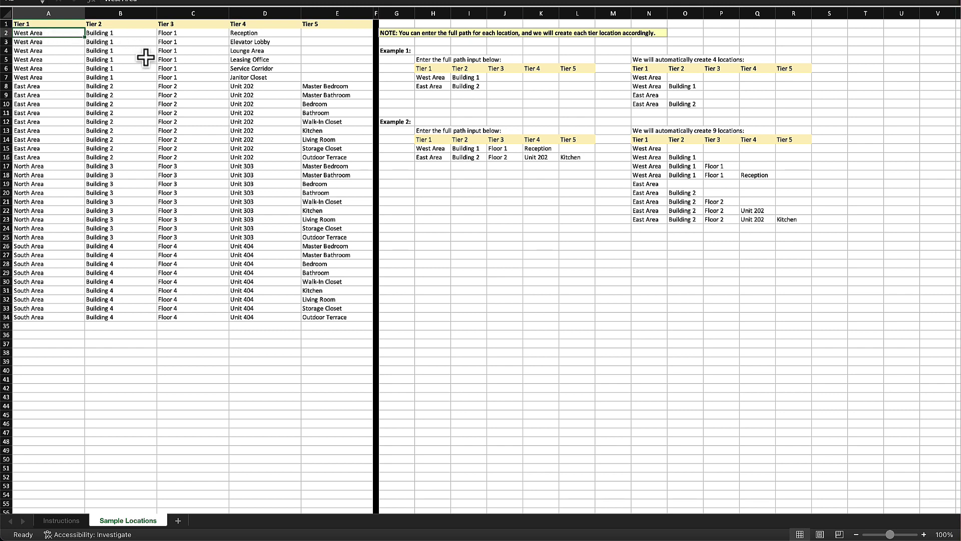
{"action": "left_click", "coordinate": [60, 109]}
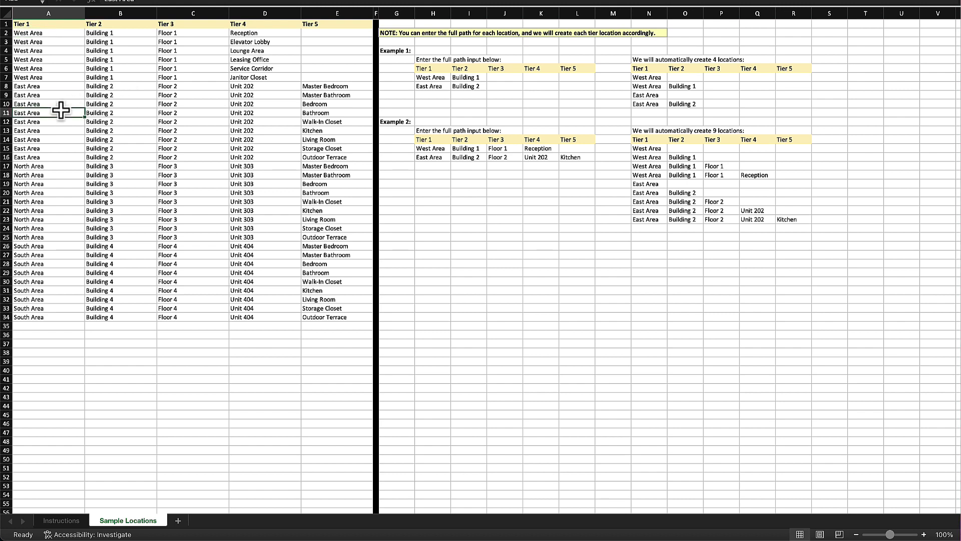
{"action": "key", "text": "shift+Right"}
{"action": "key", "text": "shift+Right"}
{"action": "key", "text": "shift+Right"}
{"action": "key", "text": "shift+Right"}
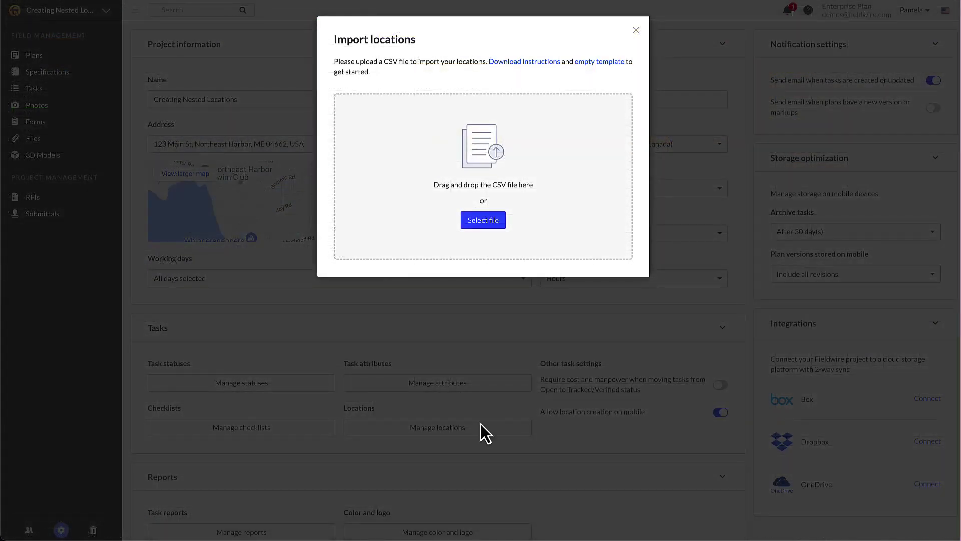
- Download the empty locations template and open template (2).csv in Excel
{"action": "left_click_drag", "start_coordinate": [481, 431], "coordinate": [550, 218]}
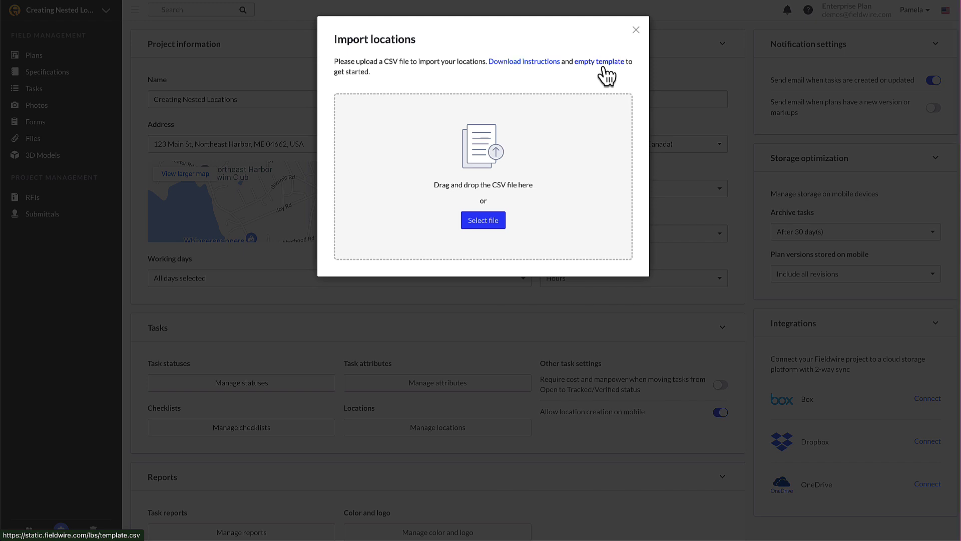
{"action": "left_click", "coordinate": [604, 70]}
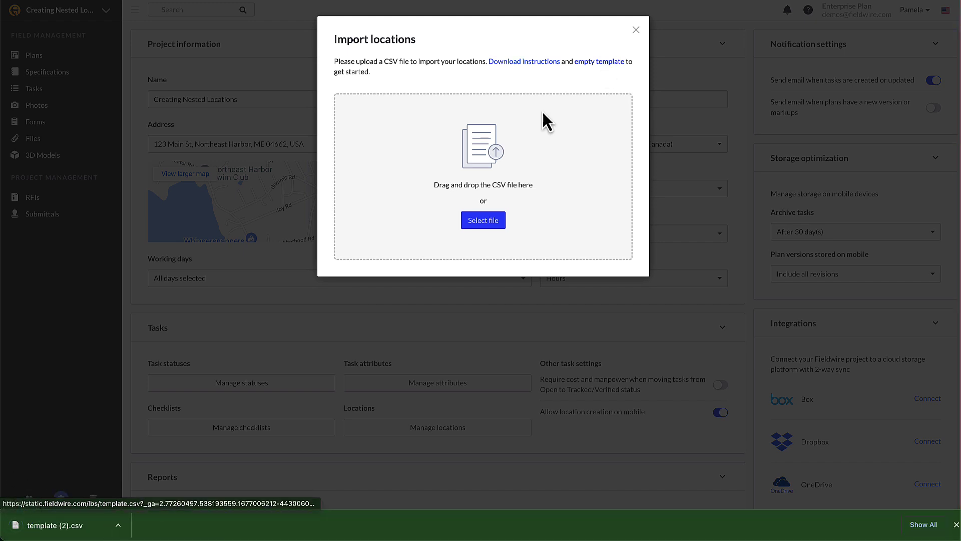
{"action": "left_click", "coordinate": [75, 527]}
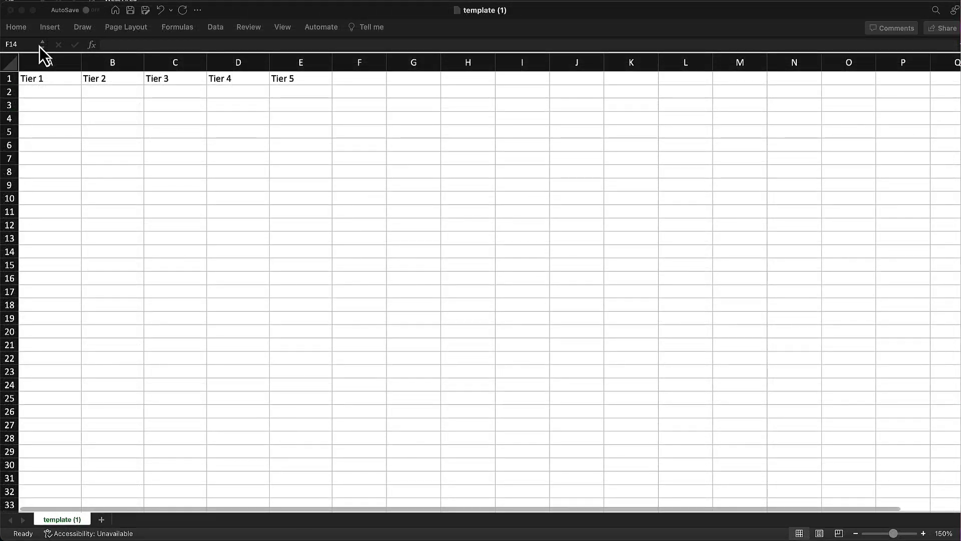
- Enter West Campus, Builidng One and Floor 1 in cells A2, B2 and C2
{"action": "left_click", "coordinate": [55, 94]}
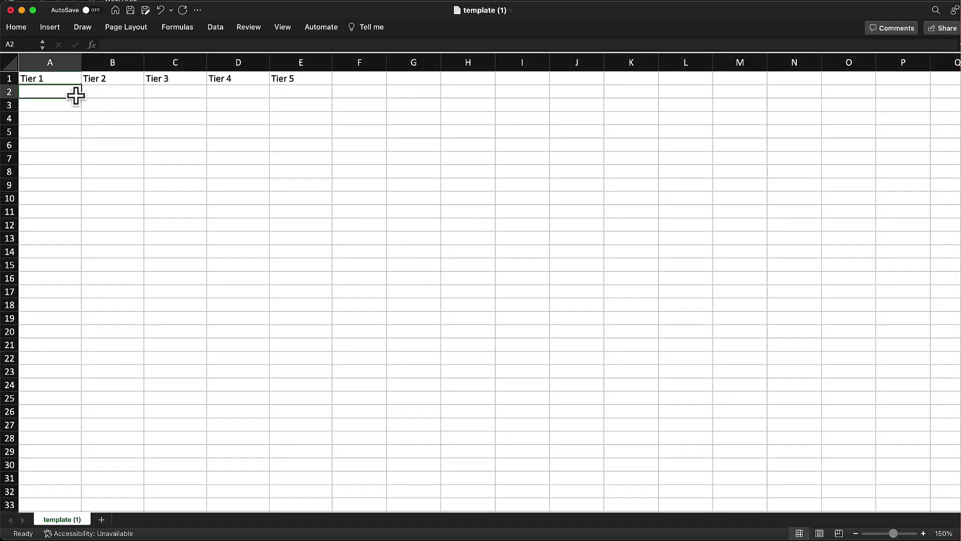
{"action": "type", "text": "West "}
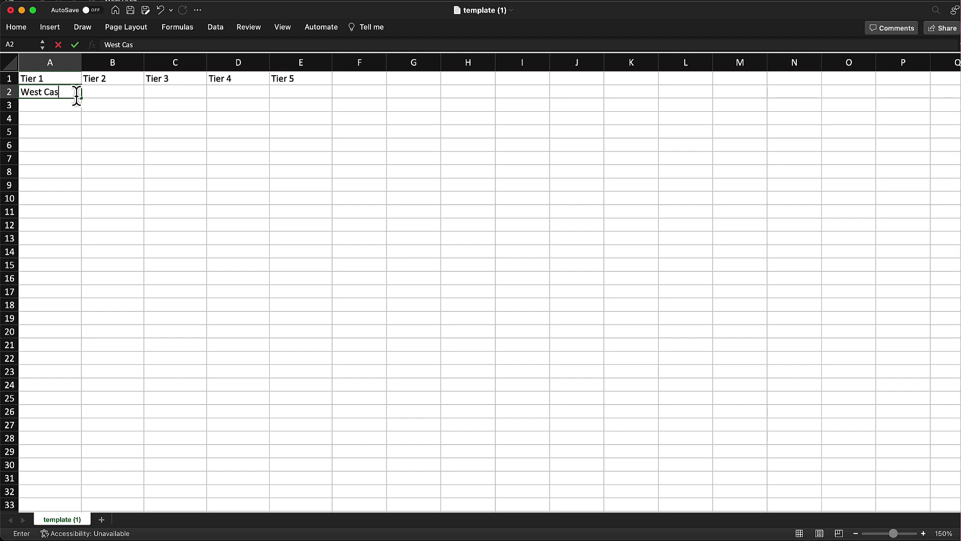
{"action": "type", "text": "Campus"}
{"action": "left_click", "coordinate": [94, 93]}
{"action": "type", "text": "Builidng One"}
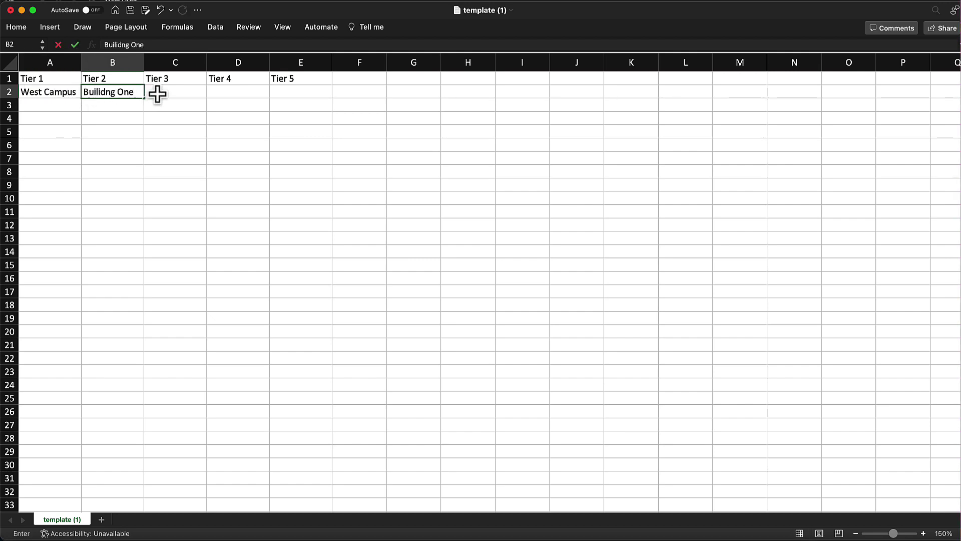
{"action": "left_click", "coordinate": [157, 94]}
{"action": "type", "text": "Floor 1"}
{"action": "key", "text": "Return"}
- Fill Floor 2 to Floor 5 down column C, then copy the five floors into C7–C11
{"action": "left_click", "coordinate": [189, 96]}
{"action": "left_click_drag", "start_coordinate": [207, 99], "coordinate": [203, 146]}
{"action": "left_click", "coordinate": [185, 158]}
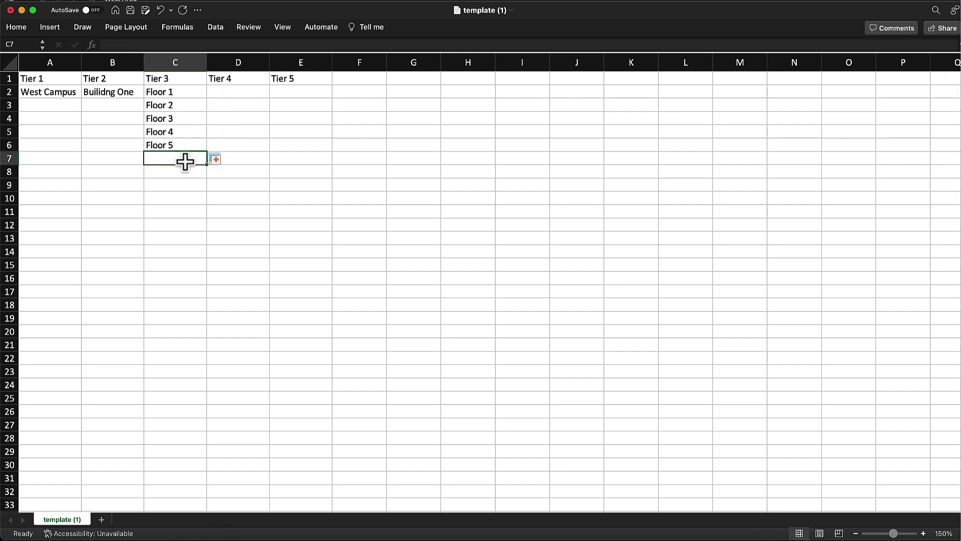
{"action": "left_click_drag", "start_coordinate": [188, 95], "coordinate": [189, 146]}
{"action": "key", "text": "cmd+c"}
{"action": "left_click", "coordinate": [177, 158]}
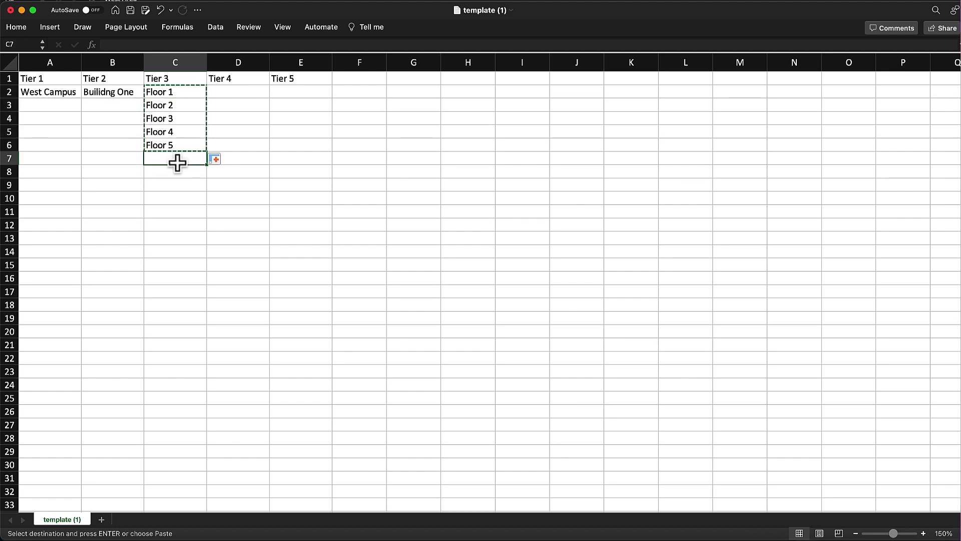
{"action": "key", "text": "super+v"}
- Repeat the first building name down to row 6 and enter 'Building Two' in B7
{"action": "left_click", "coordinate": [135, 187]}
{"action": "left_click", "coordinate": [132, 95]}
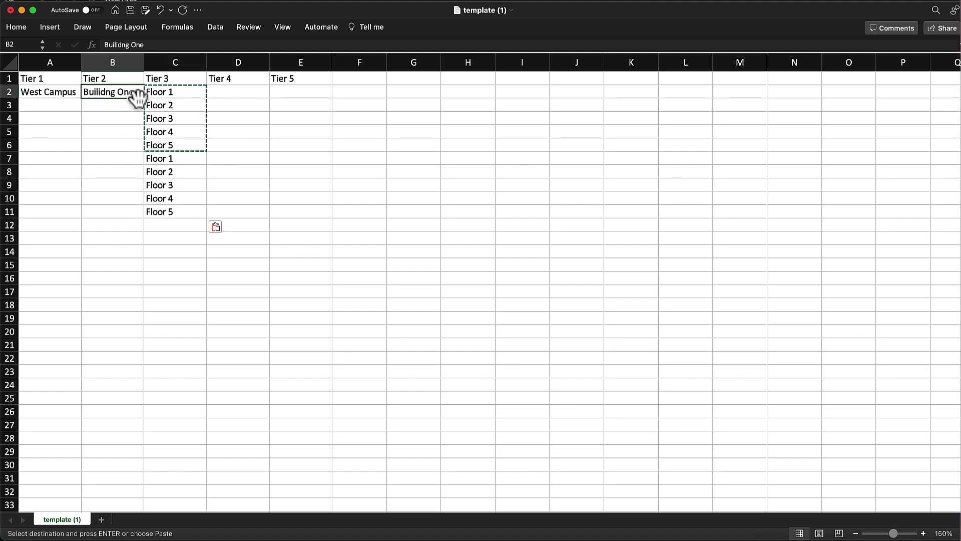
{"action": "left_click_drag", "start_coordinate": [144, 98], "coordinate": [142, 146]}
{"action": "left_click", "coordinate": [129, 161]}
{"action": "type", "text": "Building Two"}
{"action": "left_click", "coordinate": [118, 187]}
- Fill Building Two down through row 11 and West Campus down column A to row 11
{"action": "left_click", "coordinate": [129, 160]}
{"action": "left_click_drag", "start_coordinate": [144, 164], "coordinate": [138, 216]}
{"action": "left_click", "coordinate": [65, 95]}
{"action": "left_click_drag", "start_coordinate": [81, 98], "coordinate": [85, 215]}
{"action": "left_click", "coordinate": [76, 238]}
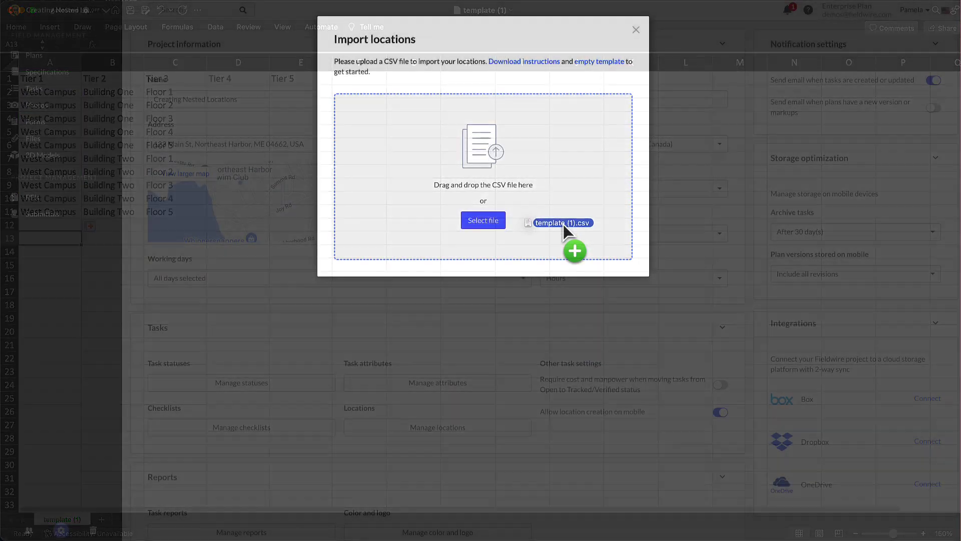
- Import the filled CSV and expand West Campus and both buildings to show their floors
{"action": "left_click_drag", "start_coordinate": [563, 223], "coordinate": [566, 234]}
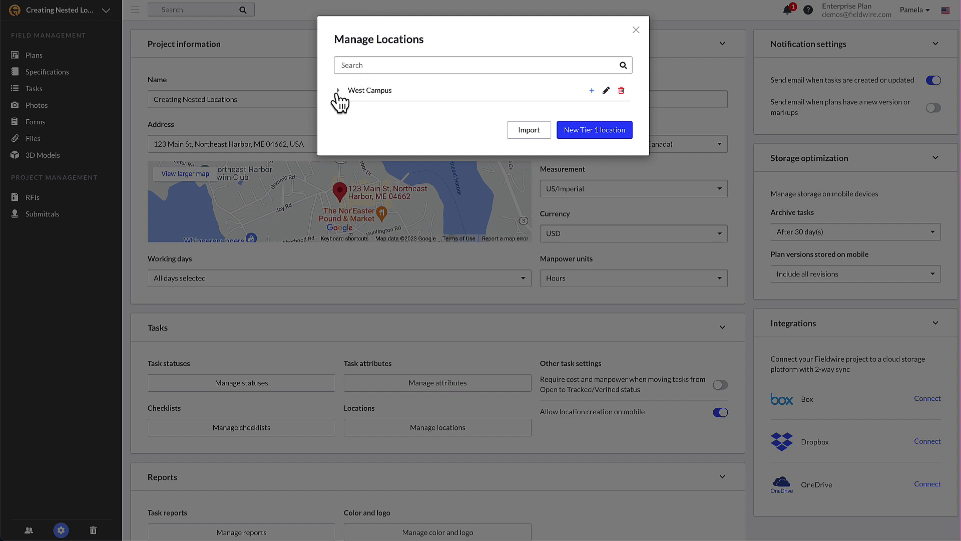
{"action": "left_click", "coordinate": [338, 91]}
{"action": "left_click", "coordinate": [356, 112]}
{"action": "left_click", "coordinate": [356, 245]}
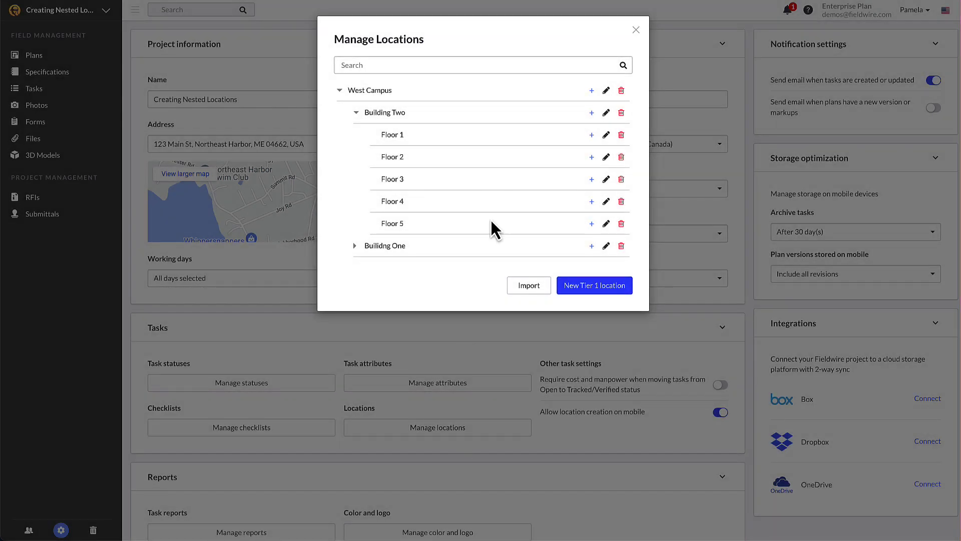
- Rename the misspelled 'Builidng One' location to 'Building One'
{"action": "left_click", "coordinate": [604, 245]}
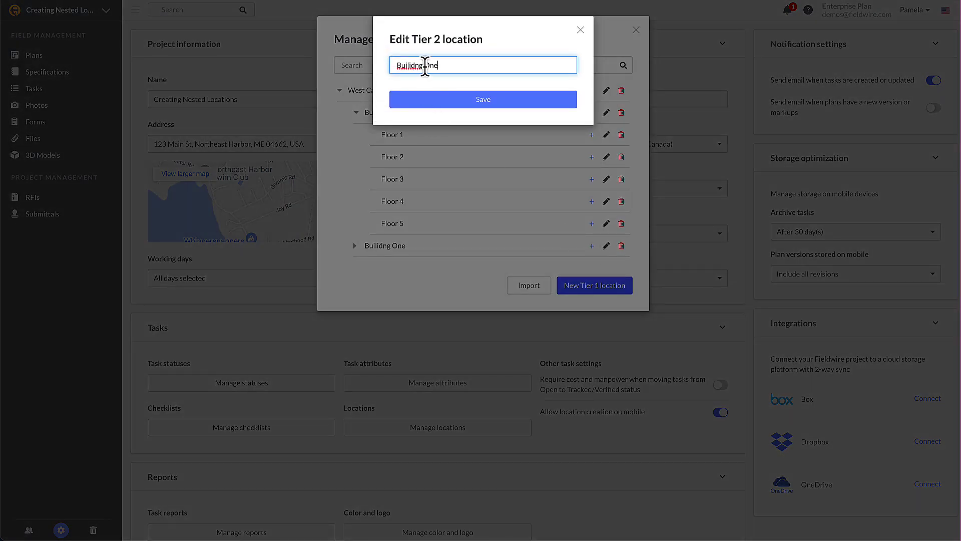
{"action": "left_click_drag", "start_coordinate": [424, 66], "coordinate": [396, 67]}
{"action": "type", "text": "Bu"}
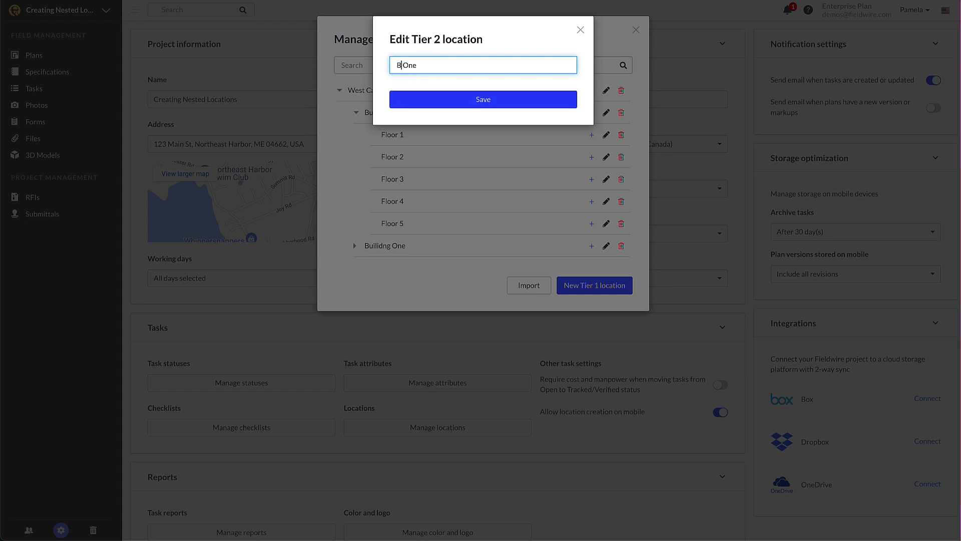
{"action": "type", "text": "ilding"}
{"action": "left_click", "coordinate": [431, 103]}
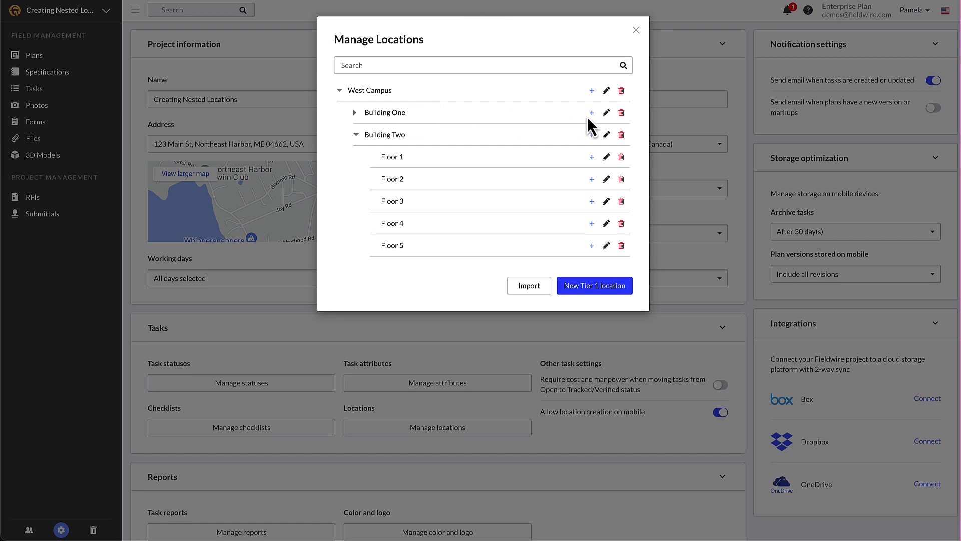
- Delete Building Two and its five floors from West Campus
{"action": "left_click", "coordinate": [622, 134]}
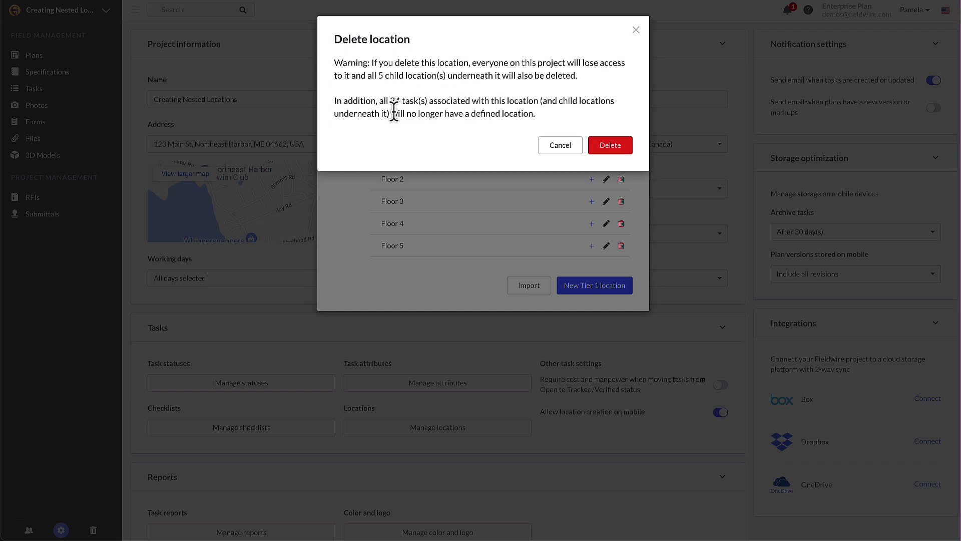
{"action": "left_click", "coordinate": [609, 146]}
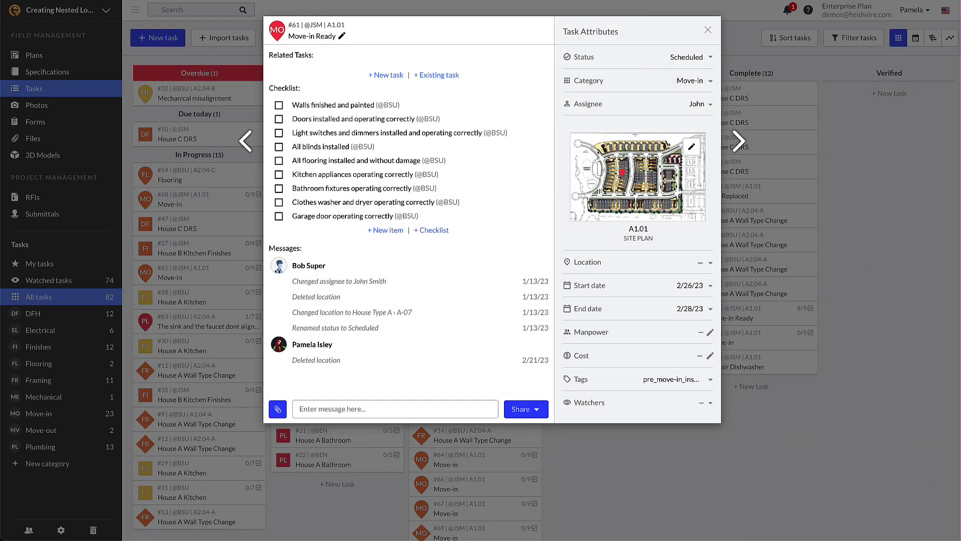
- Search 'floor 1' and assign West Campus › Building One › Floor 1 as the task location
{"action": "left_click", "coordinate": [706, 270]}
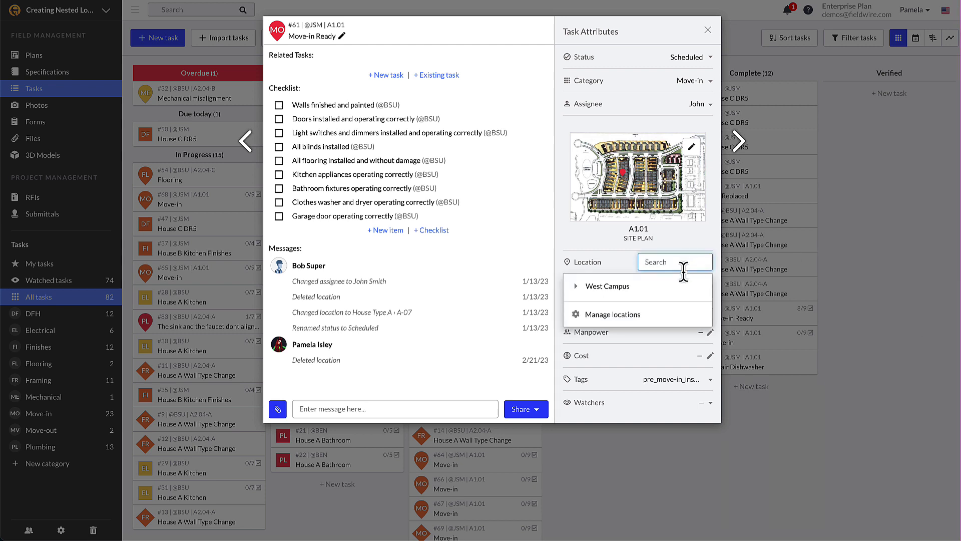
{"action": "type", "text": "floor"}
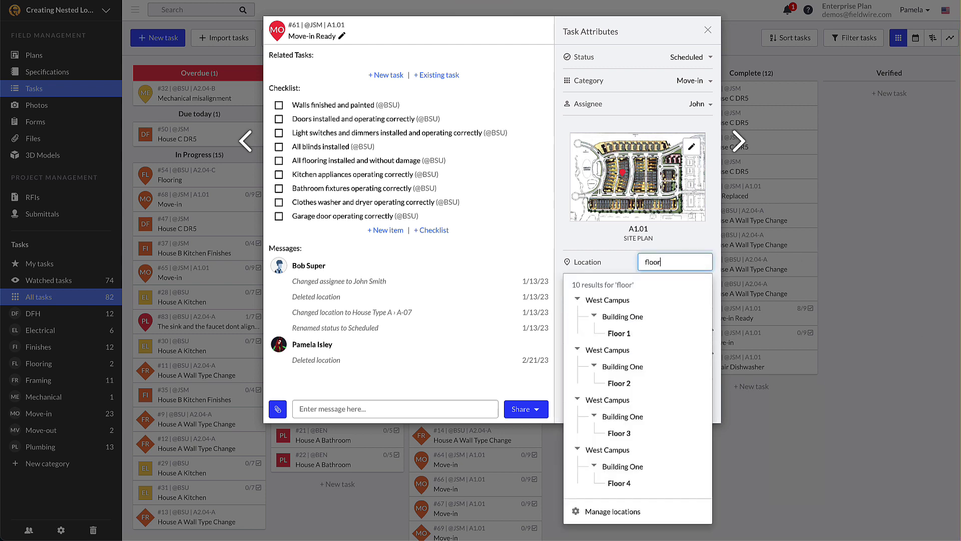
{"action": "type", "text": " 1"}
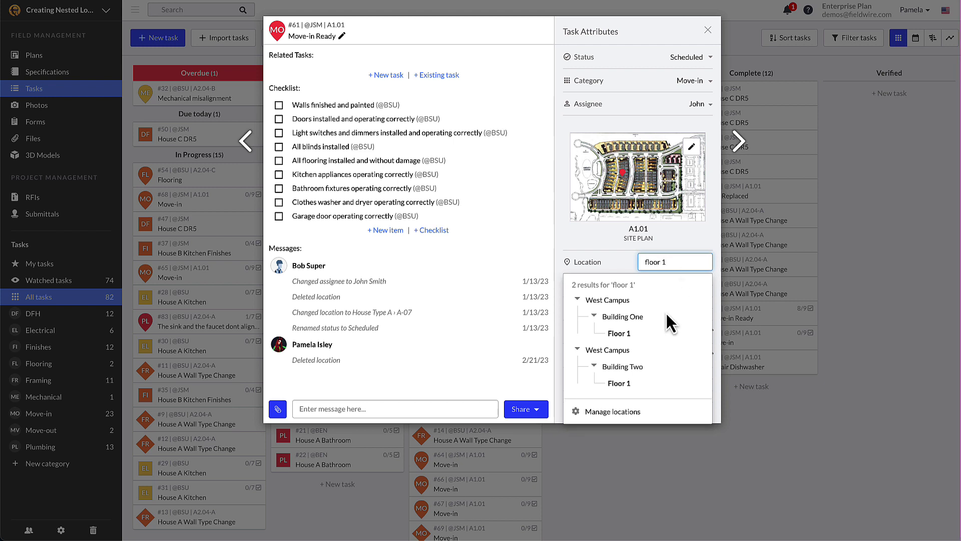
{"action": "left_click", "coordinate": [639, 334]}
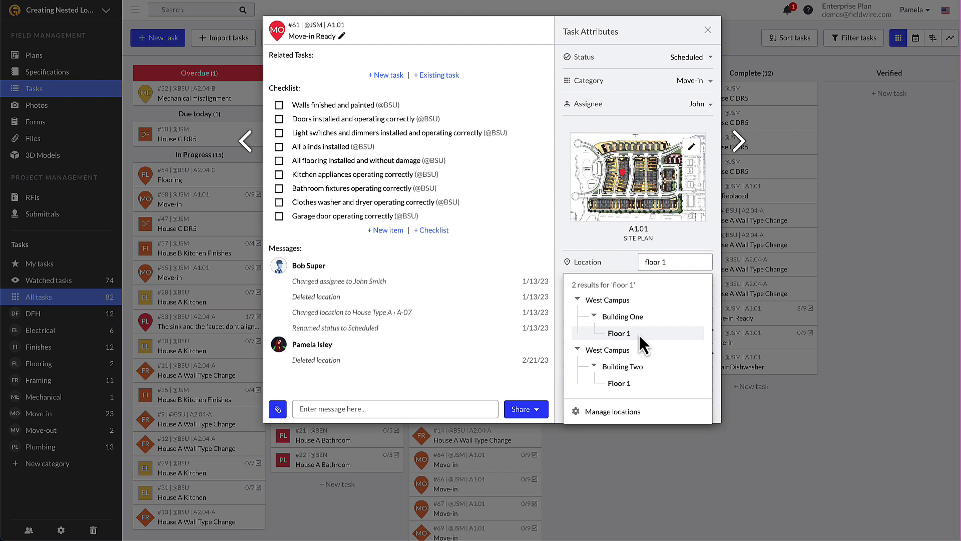
{"action": "left_click", "coordinate": [619, 334]}
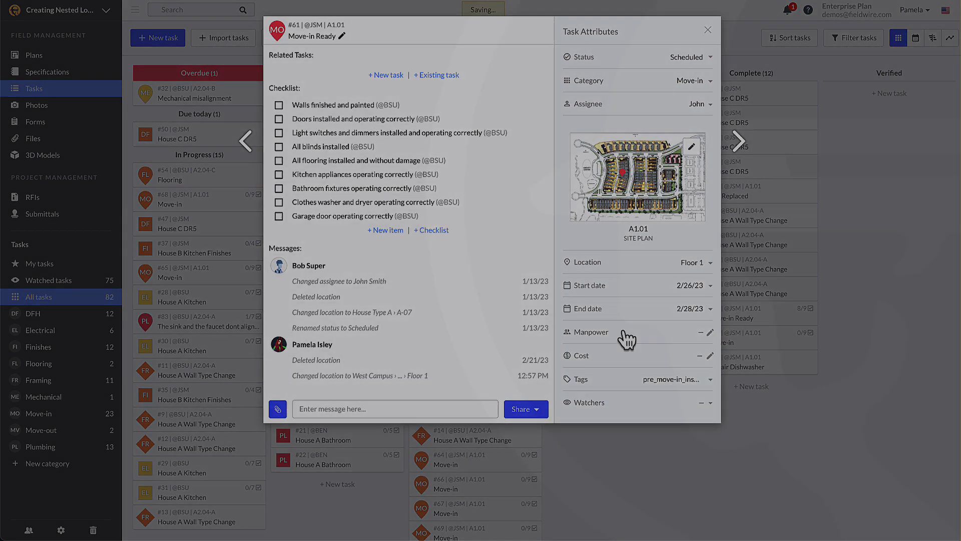